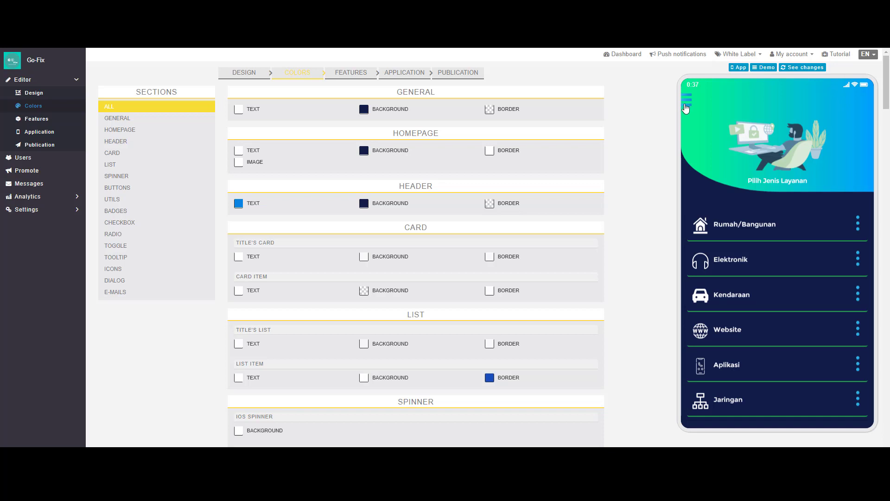
Open the Go-Fix preview's side drawer from the hamburger icon on the Colors step
click(686, 100)
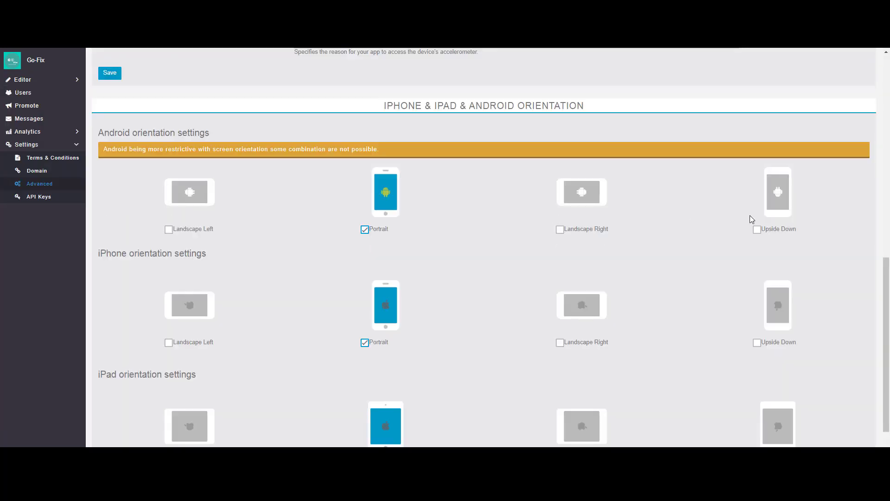
Scroll Advanced settings to confirm Portrait-only orientation for Android, iPhone and iPad
scroll(290, 301, down, 1)
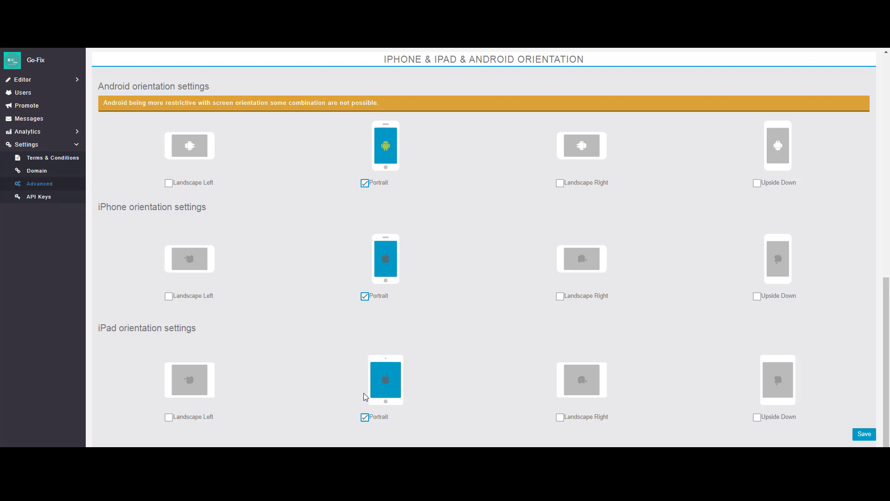
scroll(356, 204, up, 1)
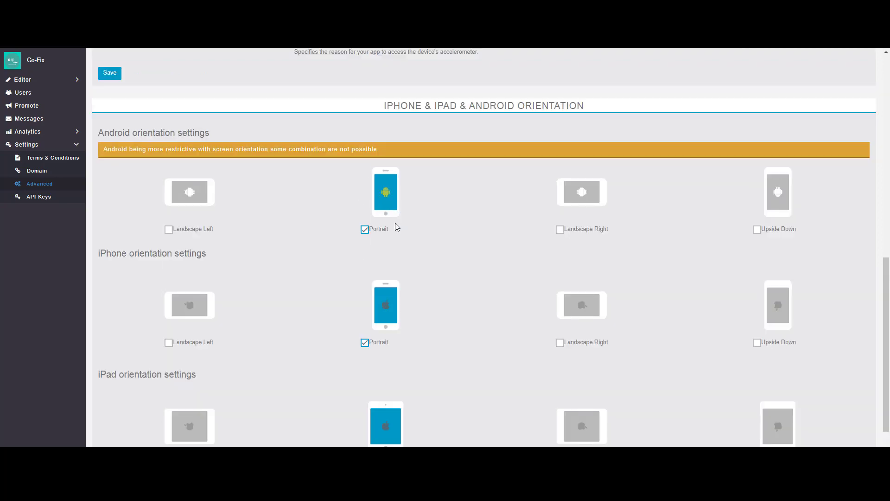
scroll(375, 264, up, 1)
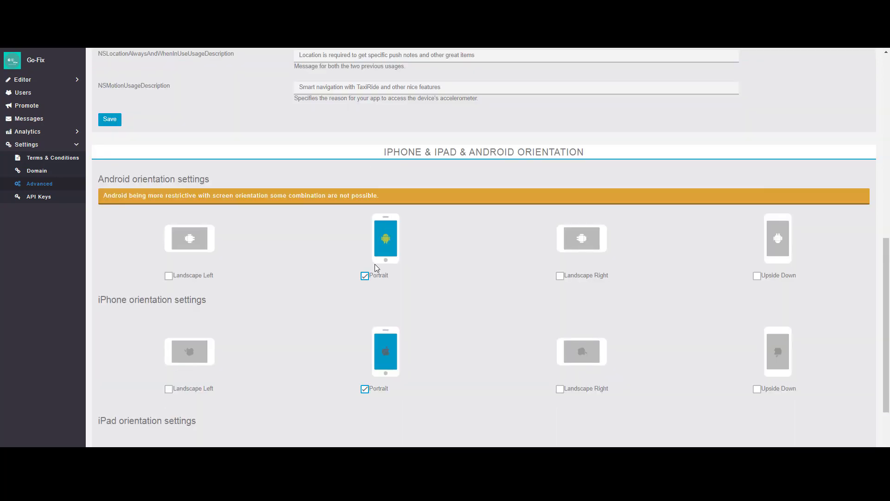
scroll(387, 244, down, 1)
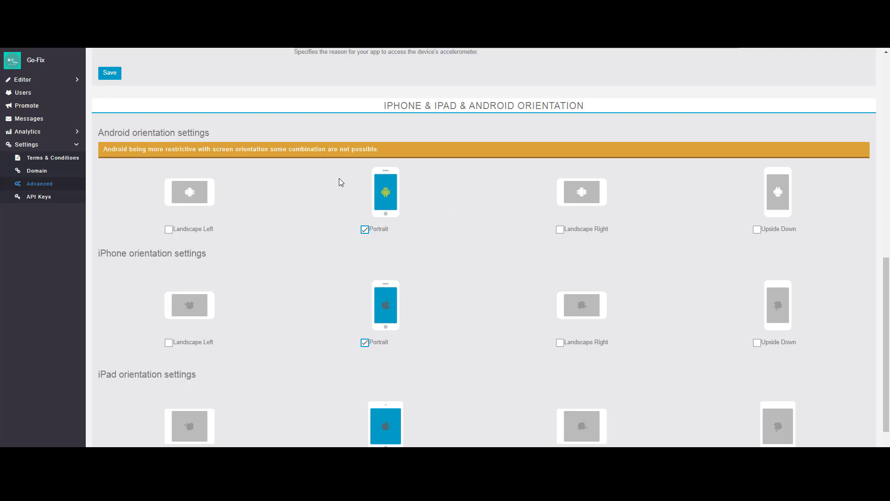
scroll(338, 179, up, 1)
scroll(324, 207, down, 1)
scroll(324, 212, up, 1)
scroll(324, 211, up, 3)
scroll(324, 212, down, 1)
scroll(325, 212, down, 3)
scroll(337, 257, down, 1)
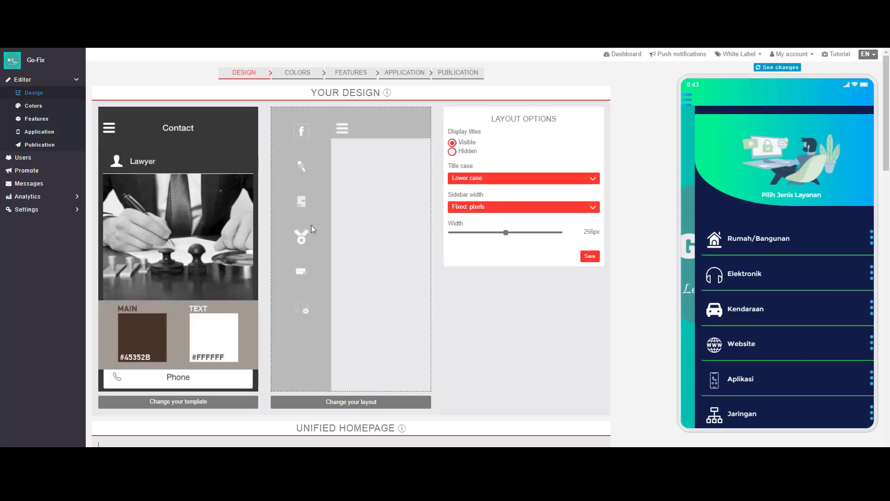
Scroll through the Design step's Unified Homepage section to review the homepage image
scroll(408, 229, down, 3)
scroll(408, 229, down, 6)
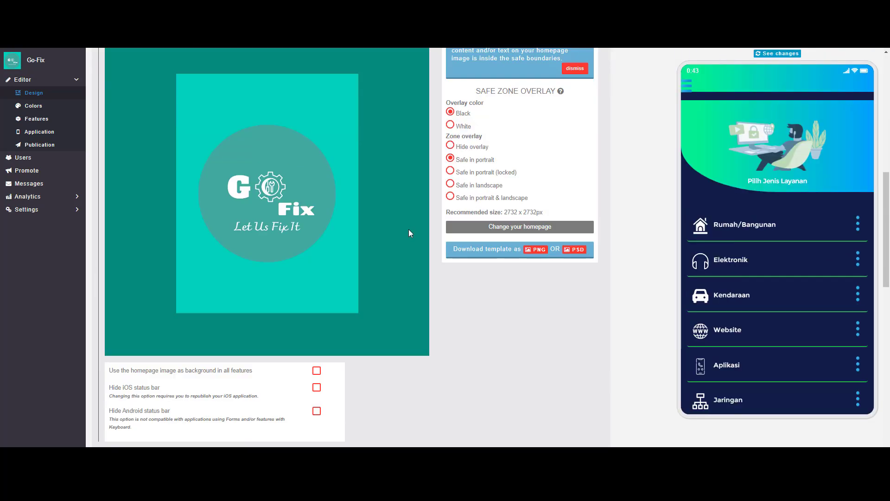
scroll(408, 229, up, 4)
scroll(409, 229, up, 5)
scroll(364, 214, down, 2)
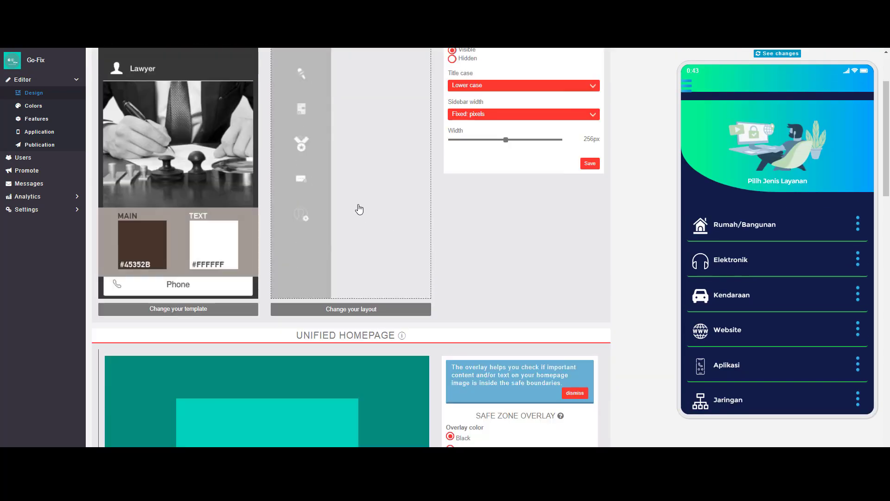
scroll(359, 209, down, 4)
scroll(360, 208, up, 1)
scroll(360, 210, down, 2)
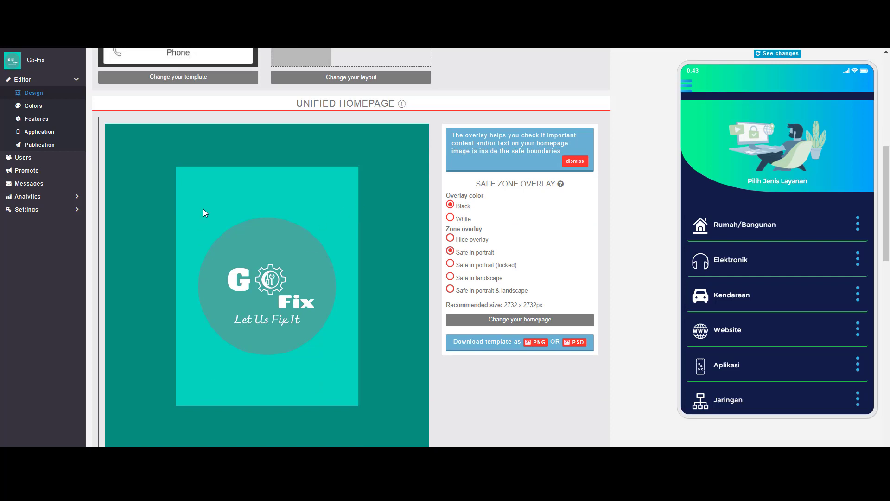
scroll(307, 212, down, 1)
scroll(307, 213, down, 1)
scroll(297, 211, up, 2)
scroll(188, 91, down, 1)
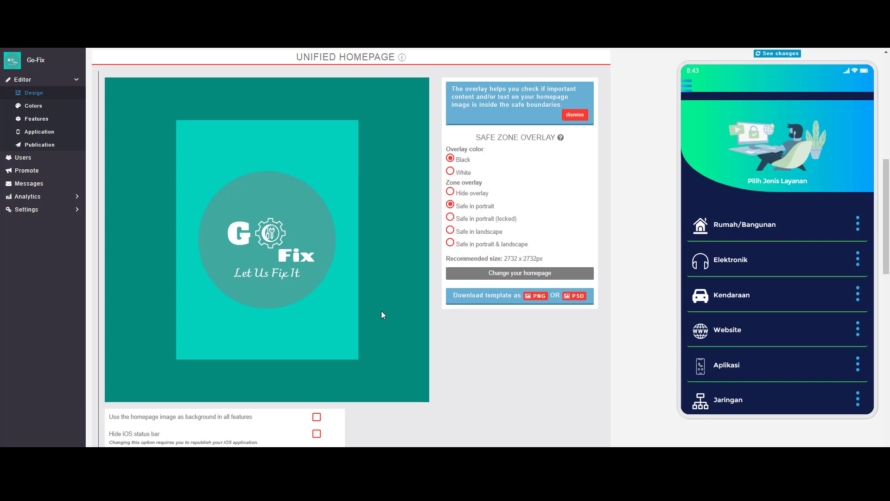
Review Localization Settings: IDR - Rp currency and Indonesian (id_ID) default locale
scroll(381, 310, down, 1)
drag(503, 212, 543, 214)
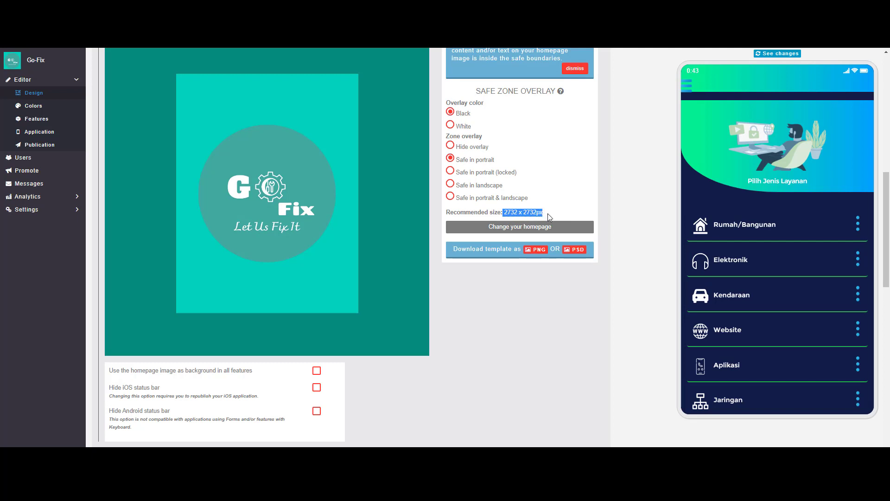
scroll(504, 266, up, 1)
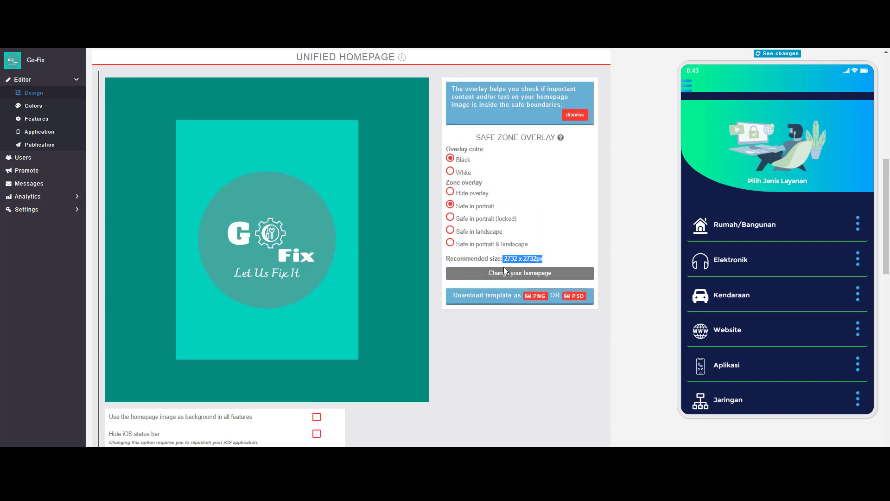
scroll(136, 302, down, 5)
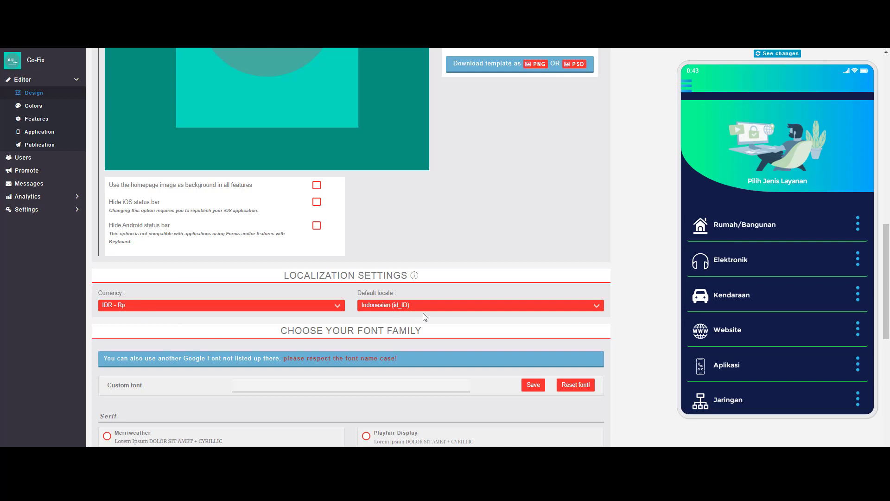
Move to the Features step listing Padlock, Akun Saya, Beranda, Pembayaran and other pages
scroll(413, 304, down, 3)
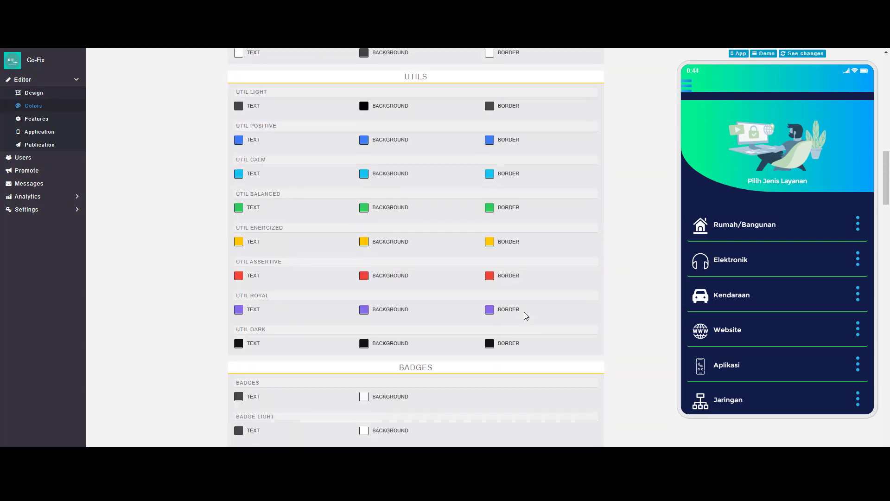
scroll(522, 312, up, 5)
scroll(522, 312, up, 10)
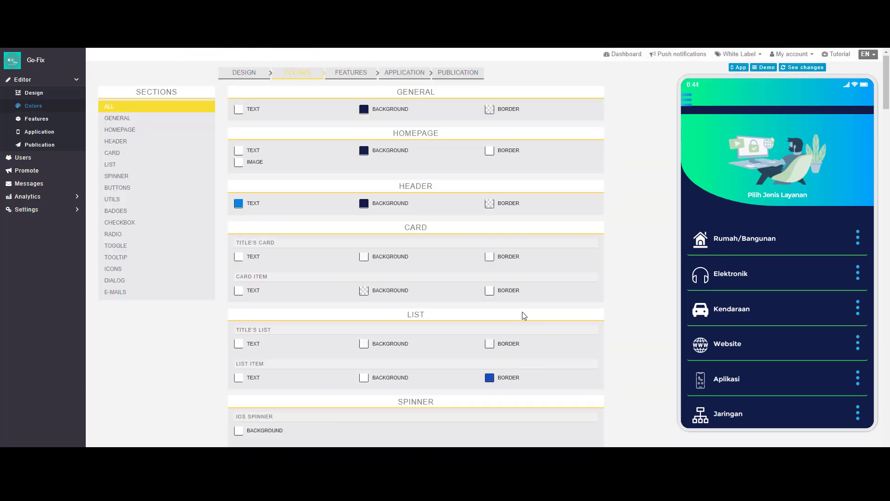
click(351, 74)
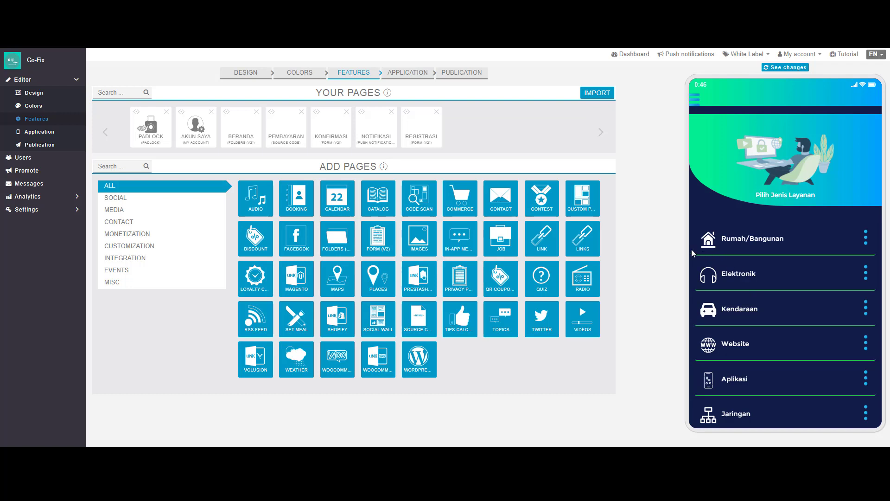
click(405, 82)
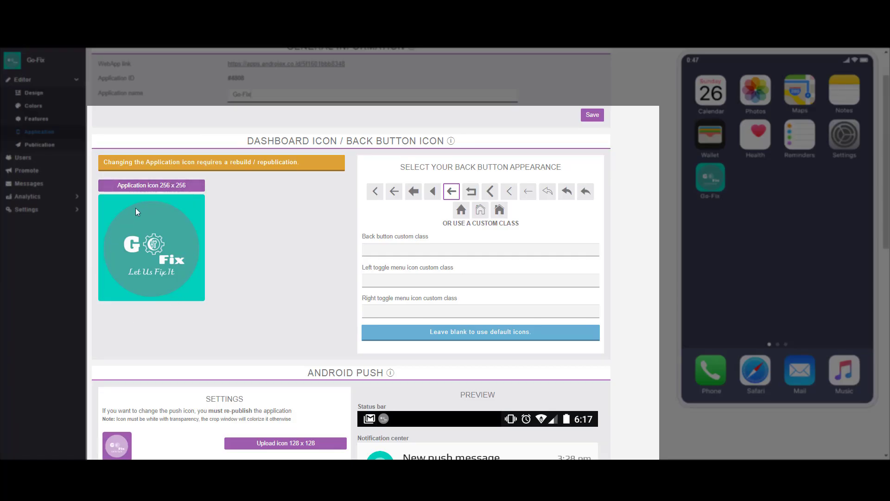
scroll(204, 200, down, 2)
scroll(346, 252, down, 1)
scroll(325, 251, down, 1)
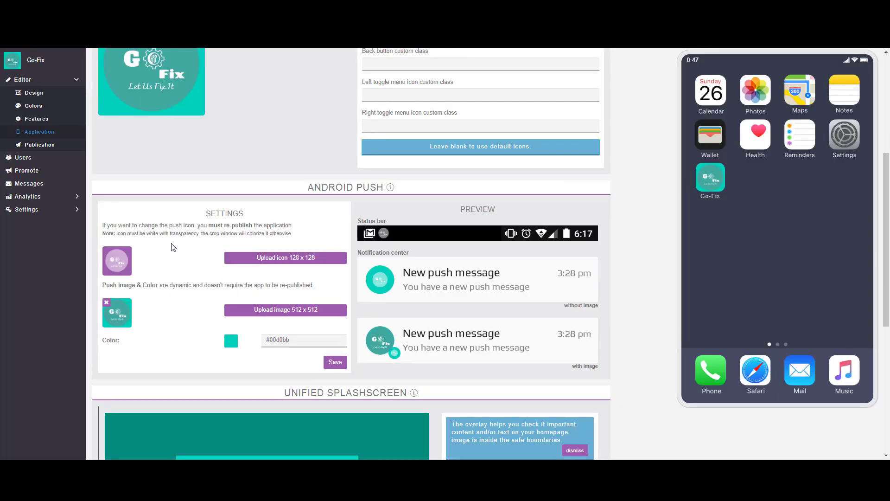
scroll(149, 264, down, 1)
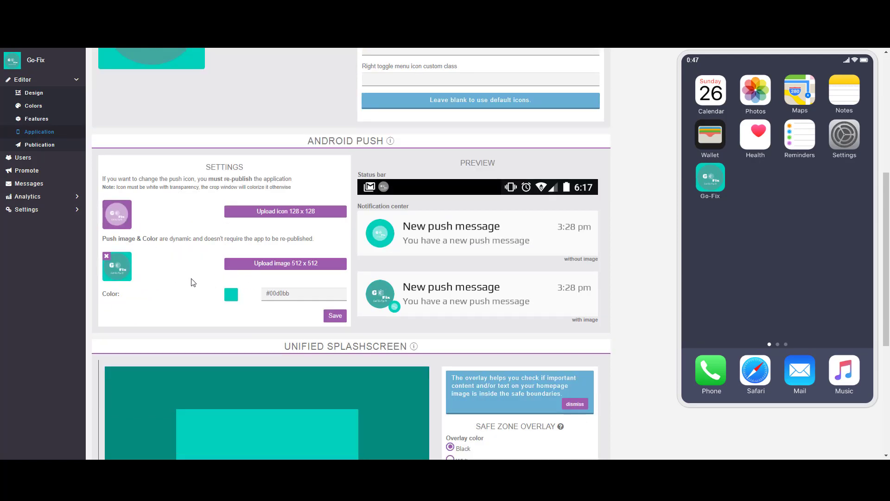
scroll(129, 160, up, 3)
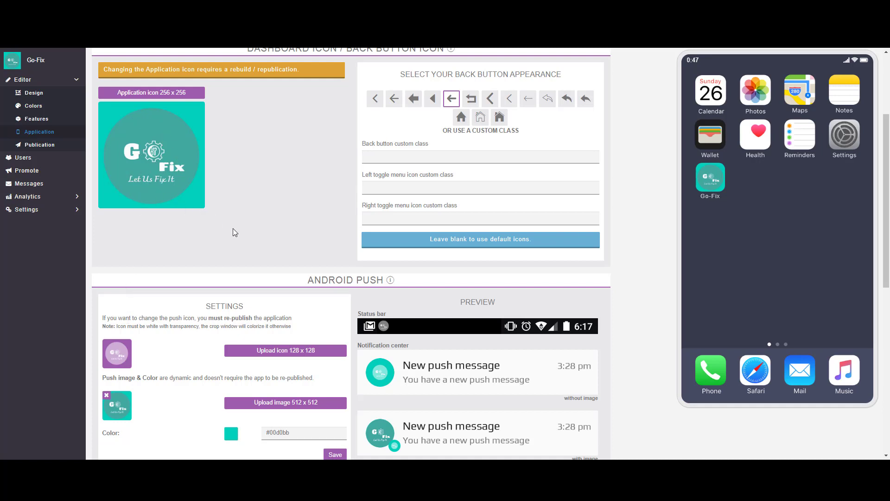
scroll(233, 229, down, 2)
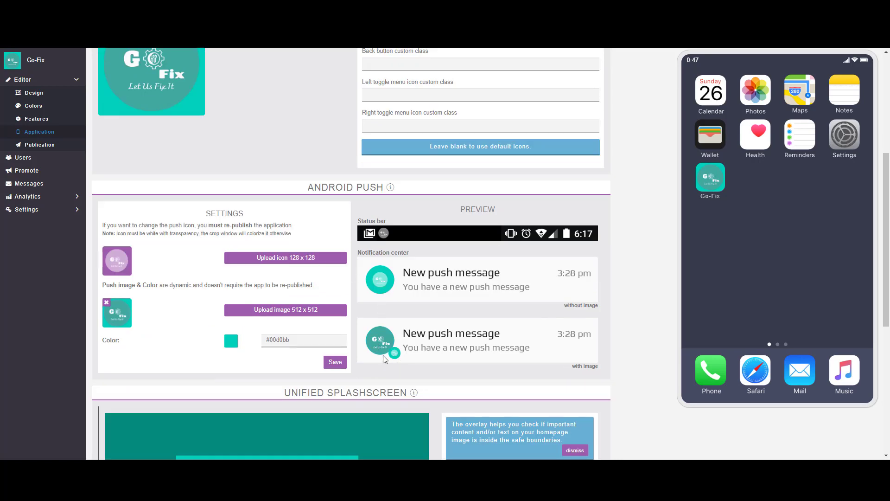
scroll(383, 357, down, 6)
scroll(383, 356, up, 3)
scroll(383, 356, down, 3)
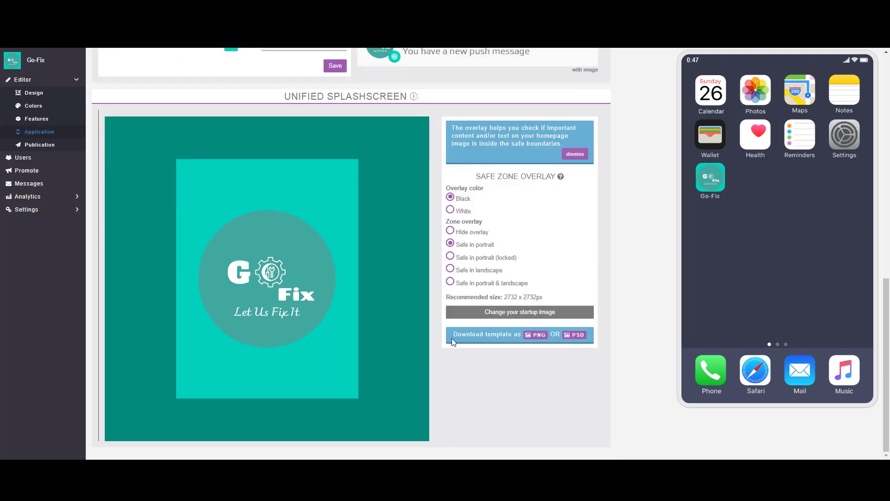
scroll(418, 326, up, 6)
scroll(412, 302, up, 2)
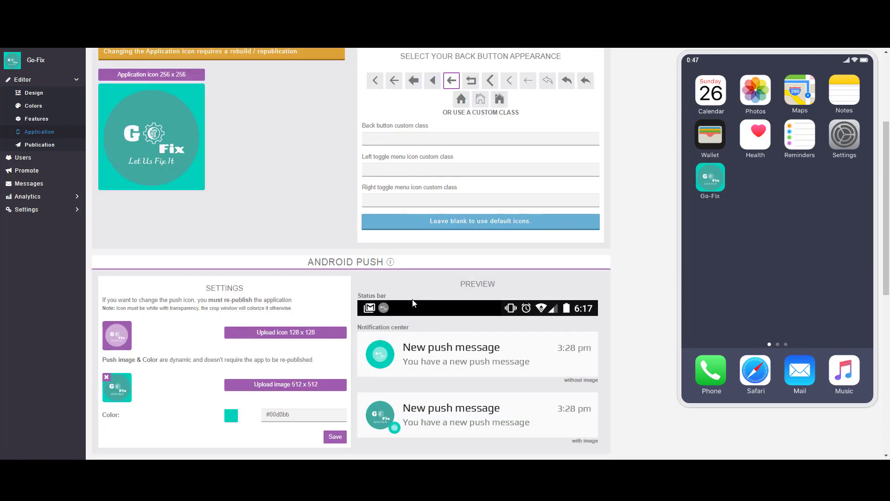
scroll(413, 287, down, 2)
scroll(353, 246, up, 4)
scroll(418, 139, up, 2)
On the Publication step, highlight the Bundle Id's gofix part and iOS suffix
click(457, 72)
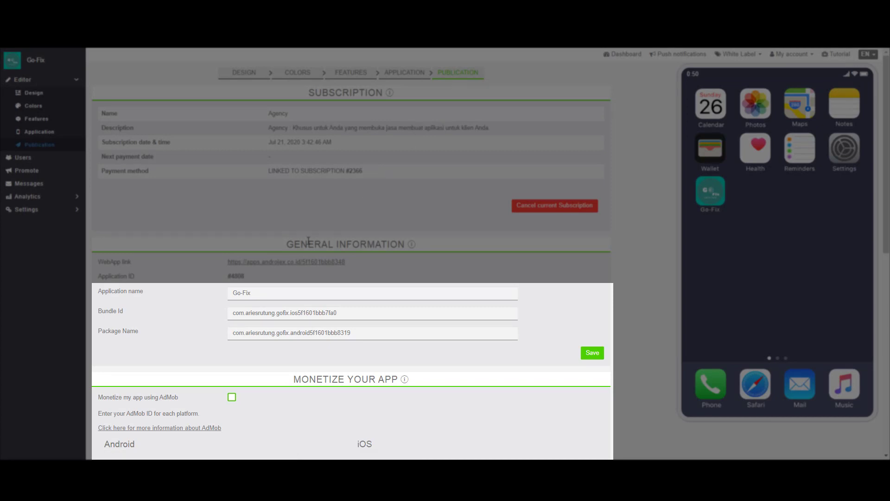
click(276, 312)
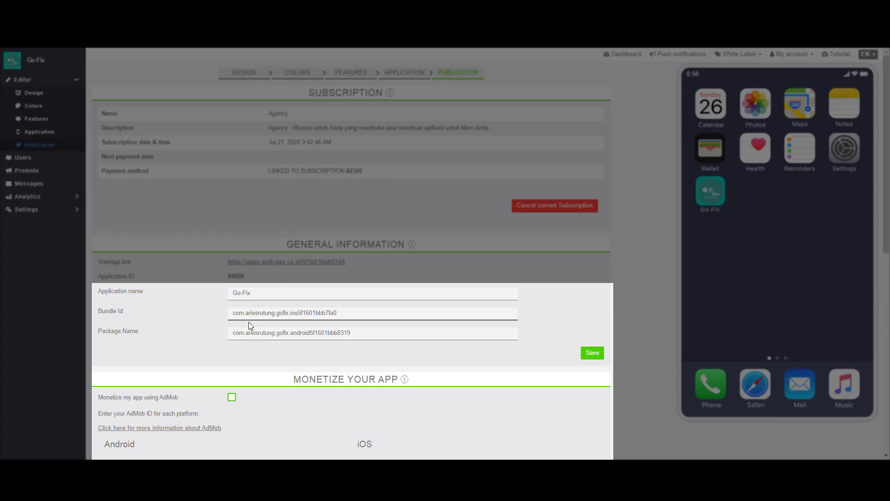
drag(234, 315, 358, 315)
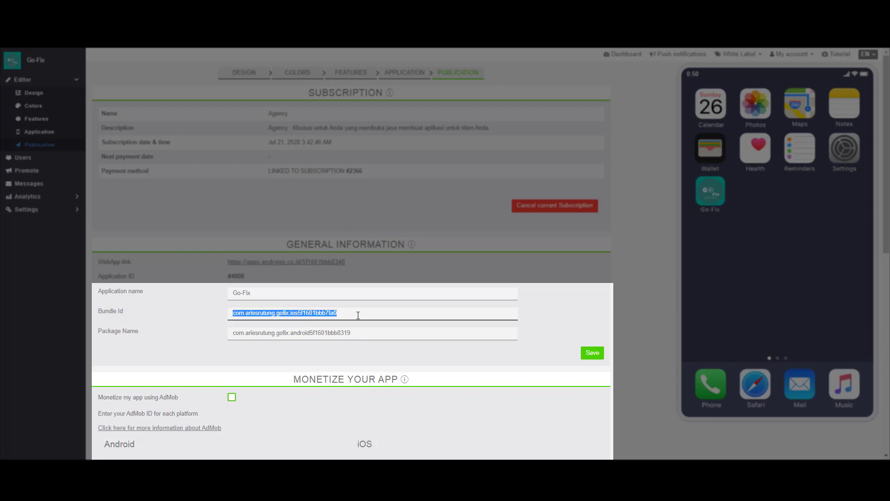
click(284, 315)
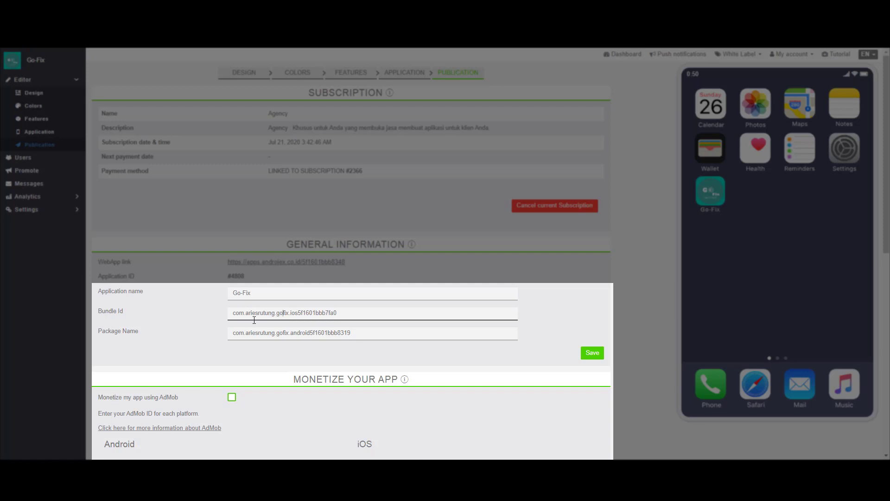
drag(279, 314, 357, 311)
click(286, 314)
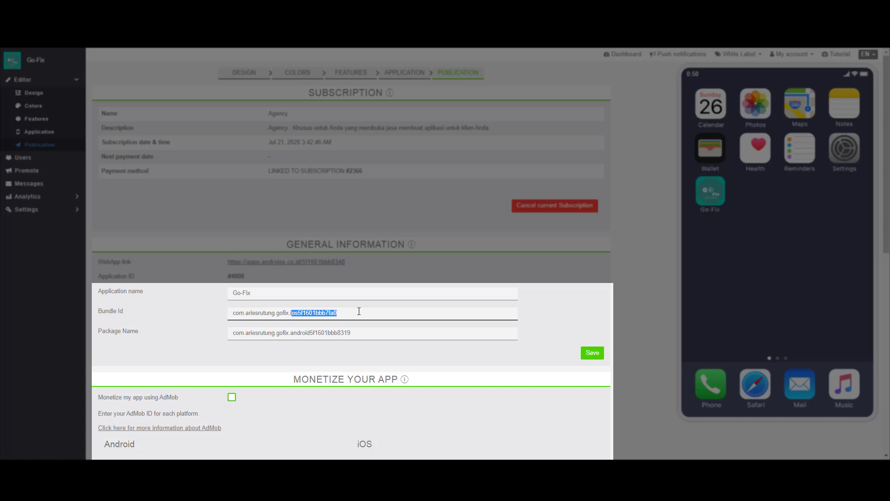
click(319, 319)
drag(291, 313, 346, 318)
Highlight the Package Name's developer prefix and .gofix part, leaving it unchanged
scroll(252, 325, down, 1)
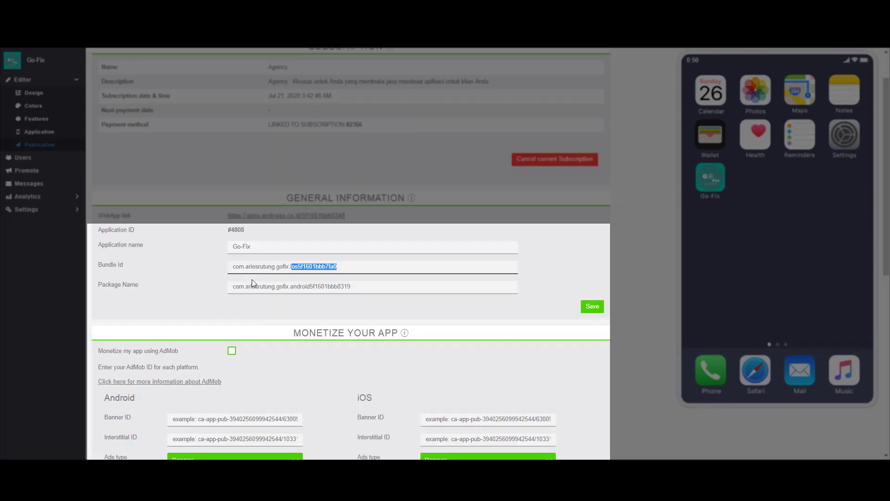
drag(274, 286, 181, 293)
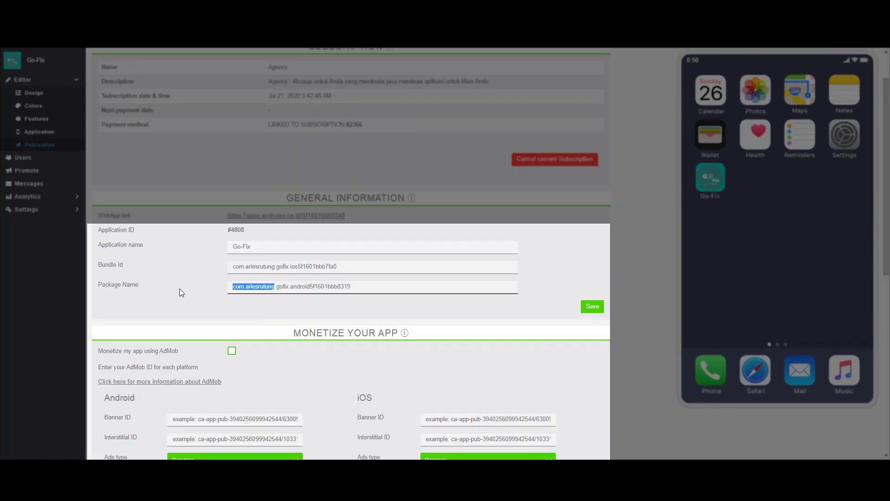
click(268, 292)
drag(275, 288, 291, 290)
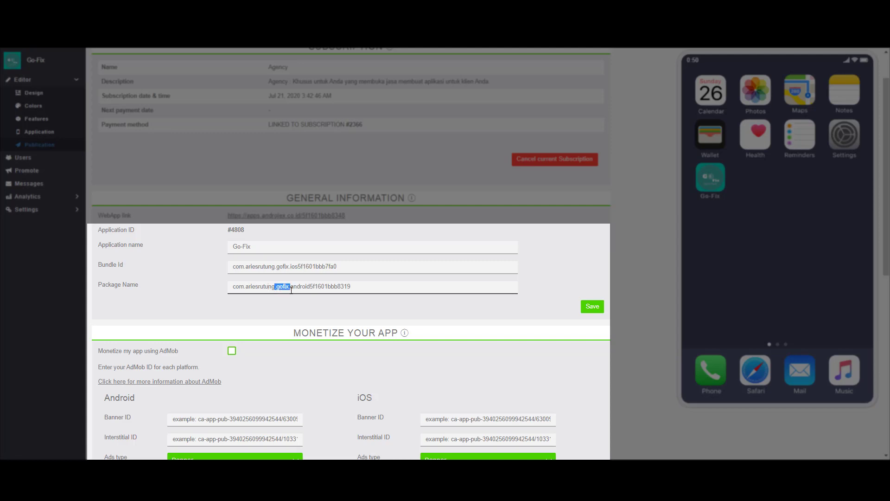
click(332, 302)
Enable 'Monetize my app using AdMob', leaving the Android Banner ID and other ad IDs blank
scroll(463, 312, up, 1)
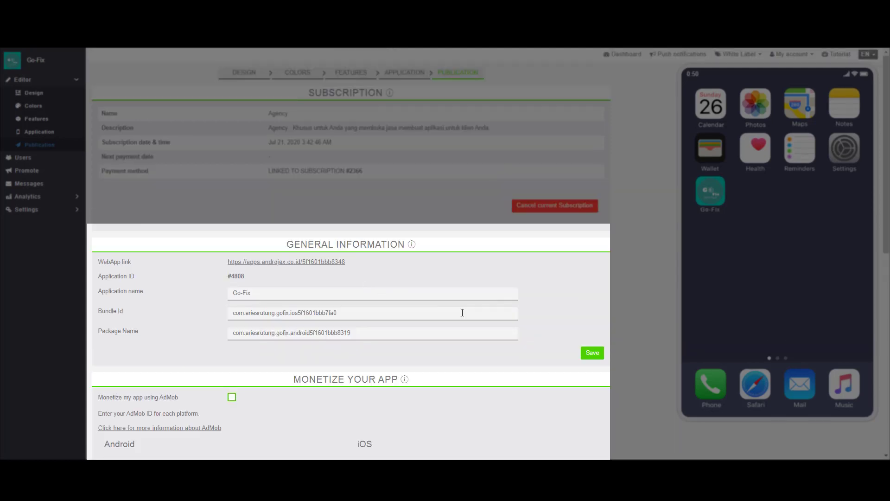
scroll(556, 342, down, 3)
scroll(464, 320, down, 2)
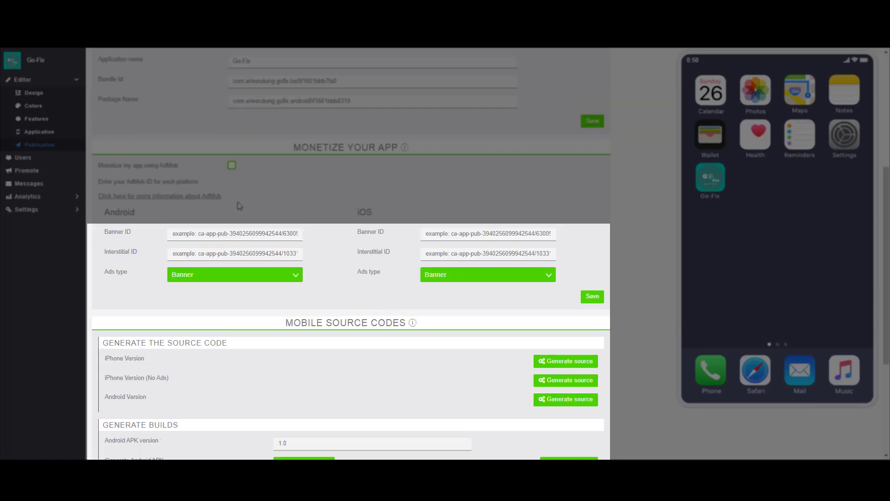
scroll(255, 198, up, 2)
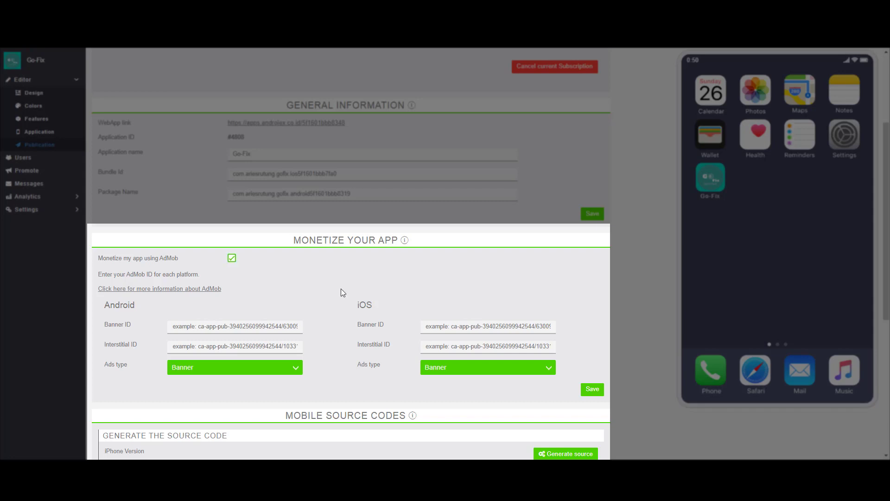
click(226, 325)
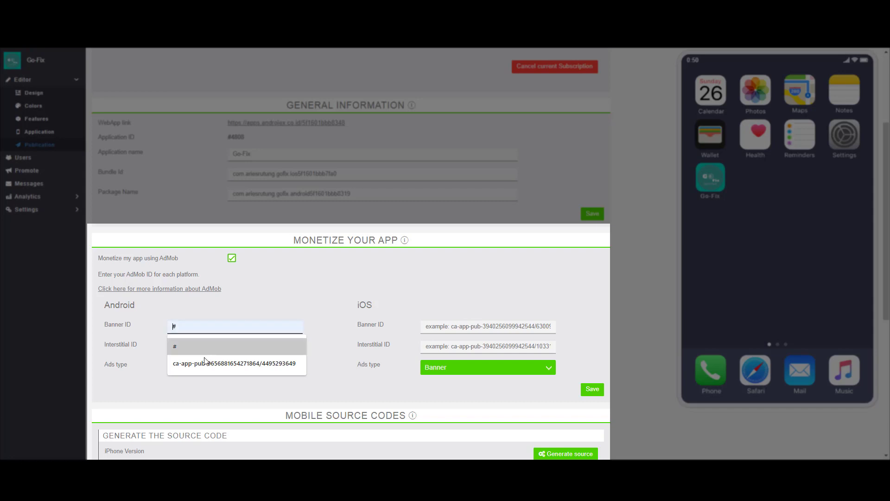
click(206, 314)
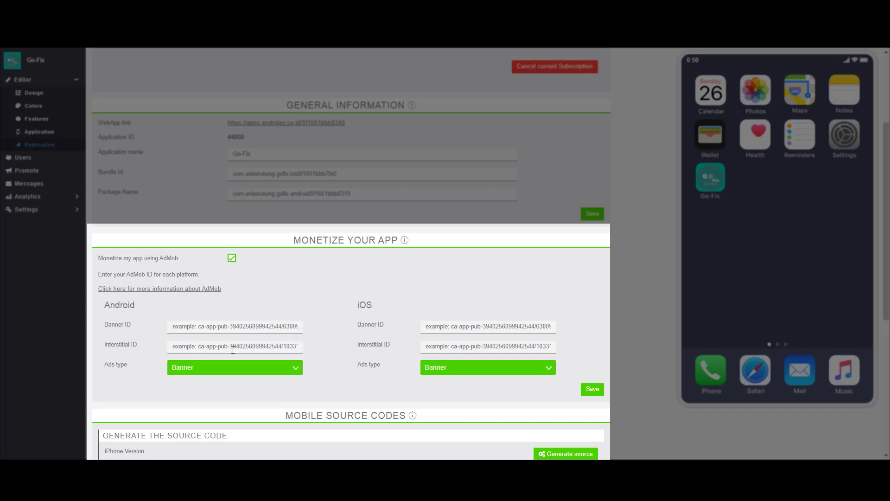
scroll(272, 263, down, 5)
scroll(271, 262, down, 1)
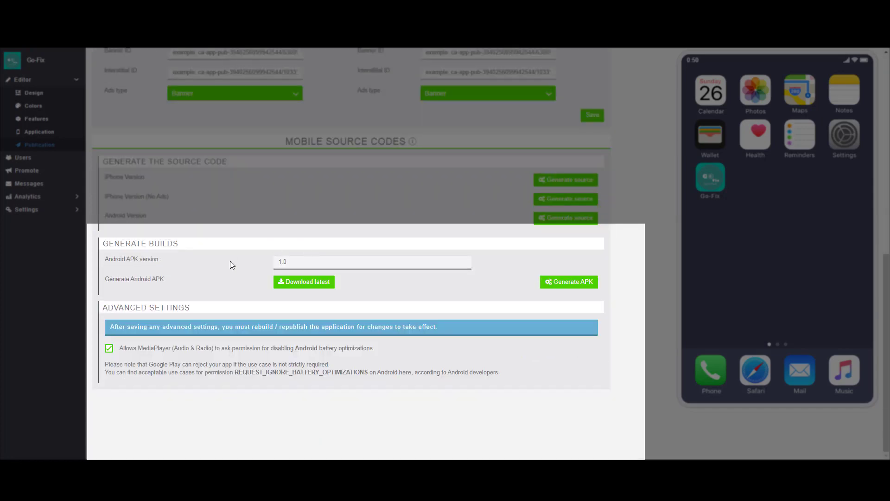
click(280, 262)
click(346, 260)
drag(327, 267, 251, 268)
click(337, 265)
click(298, 254)
click(307, 262)
scroll(122, 351, up, 1)
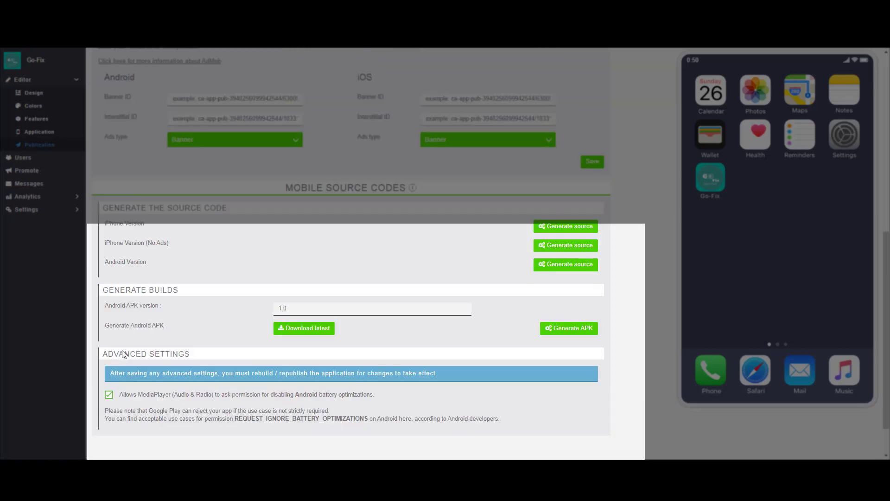
scroll(193, 339, up, 6)
scroll(318, 324, down, 1)
scroll(463, 361, down, 5)
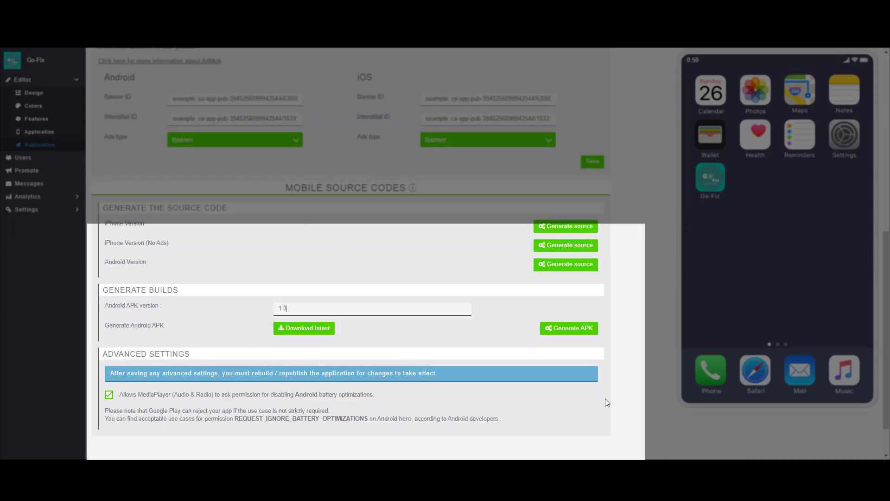